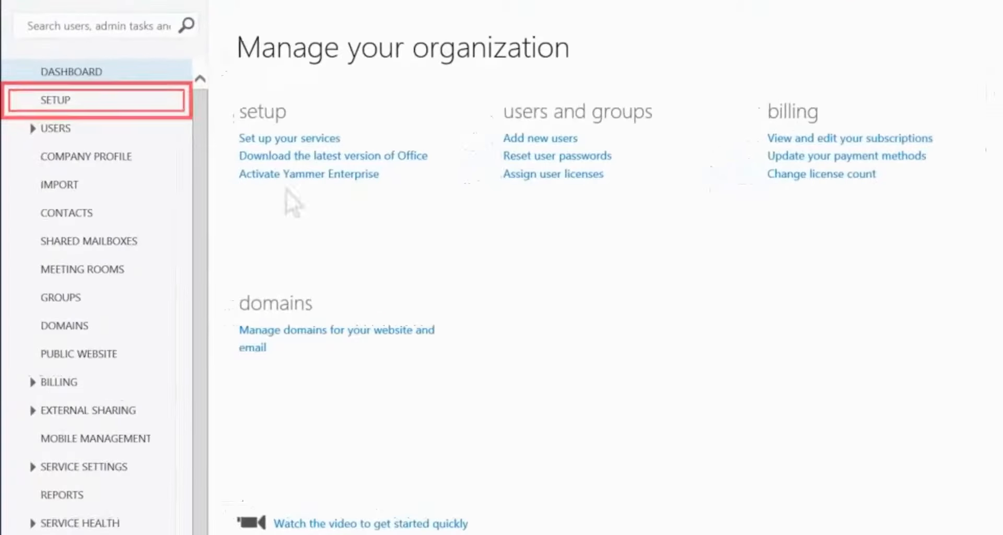
Step: Go to Setup in the admin center to show the four-step 'Let's set up Office 365' page
click(127, 100)
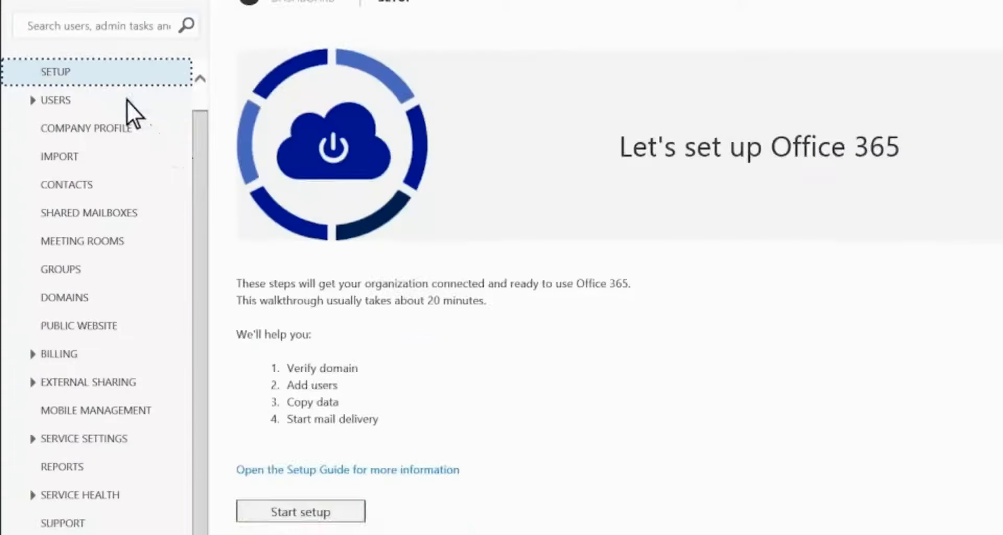
Step: Start setup, choosing not to copy any existing data to Office 365
click(251, 515)
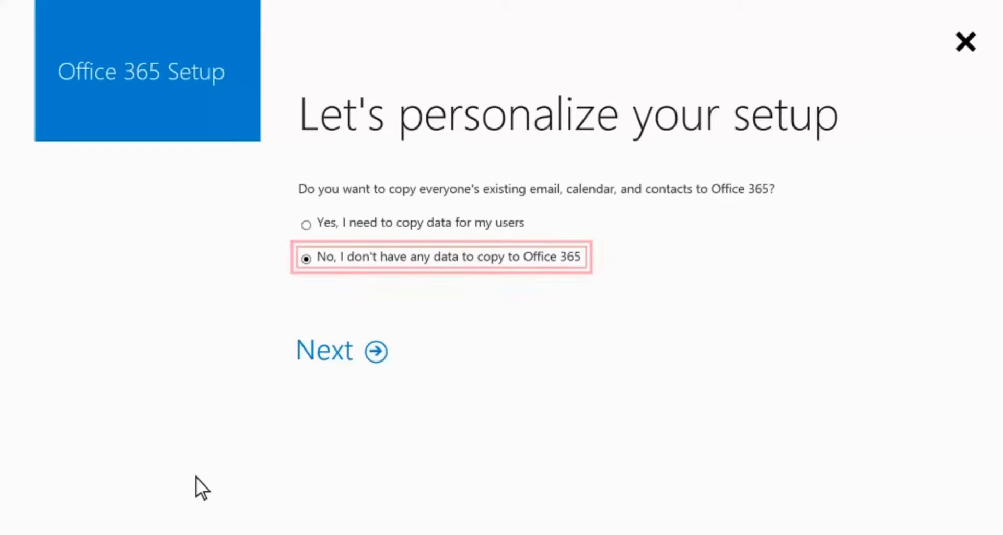
click(342, 353)
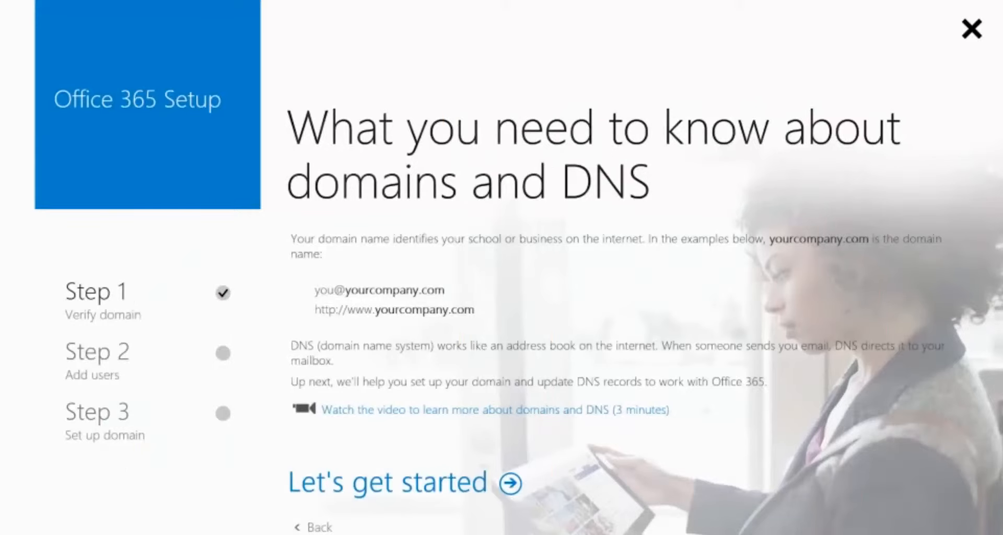
Step: Enter contososolutions.com as the domain to get its TXT verification record
click(419, 484)
text(contosos)
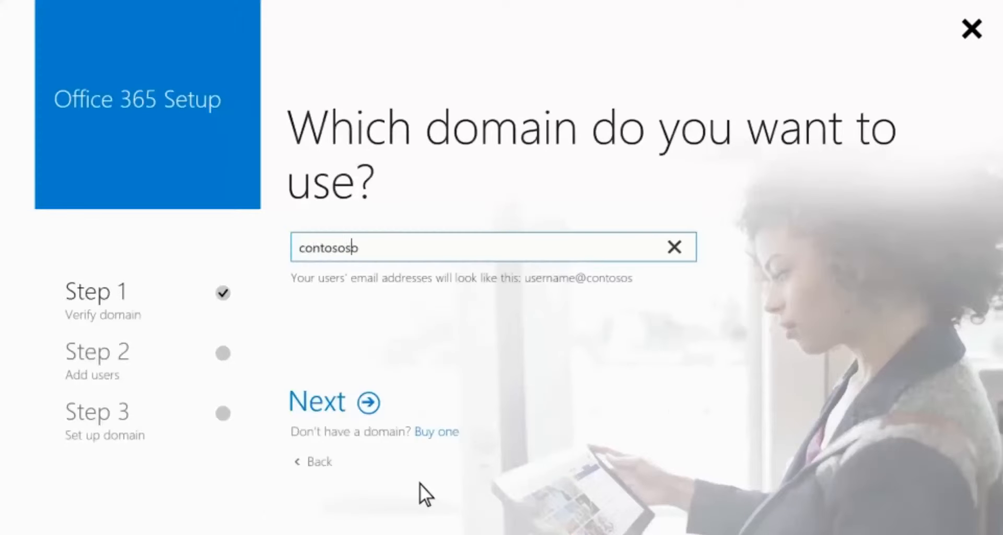
text(olutions.com)
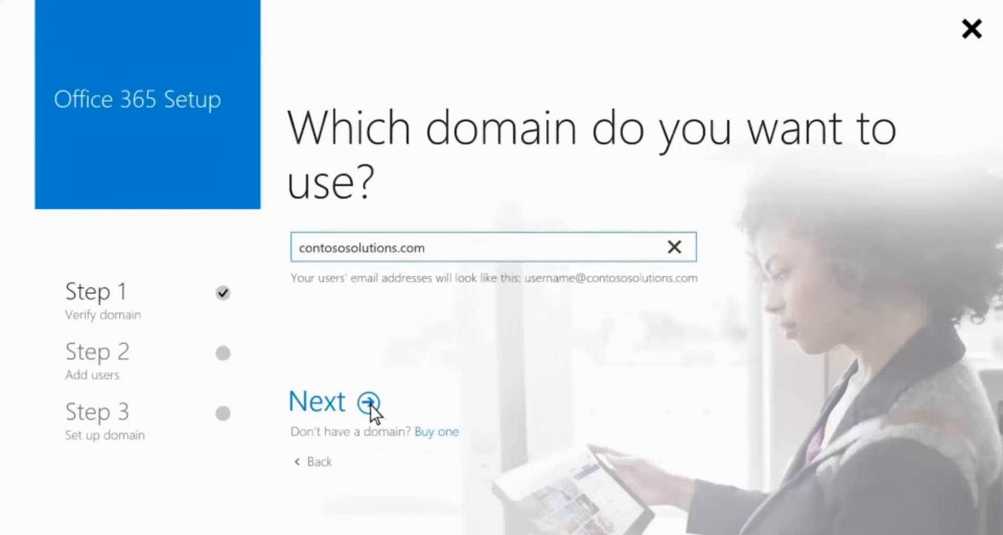
click(369, 405)
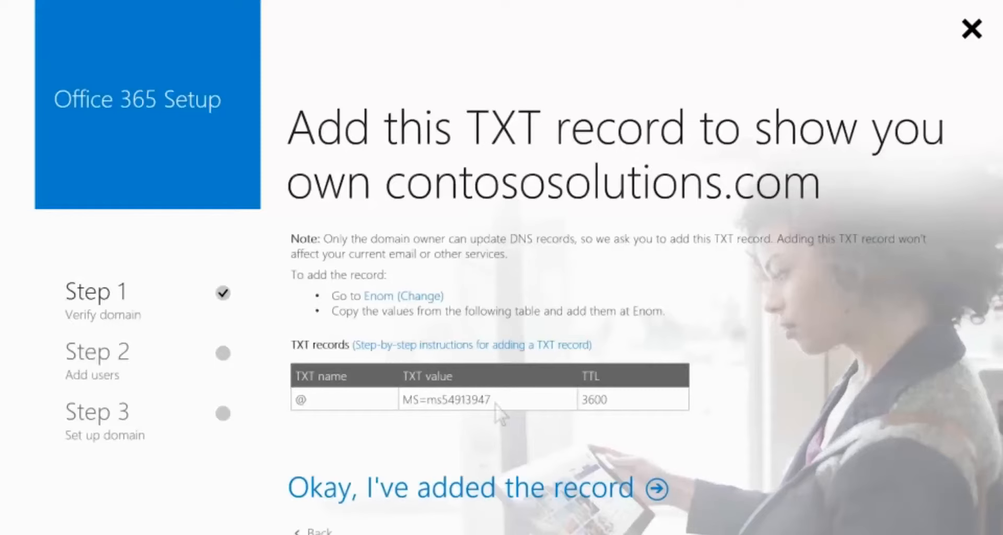
Step: Copy the TXT value MS=ms54913947 to the clipboard
drag(494, 403, 401, 403)
right_click(459, 402)
click(468, 418)
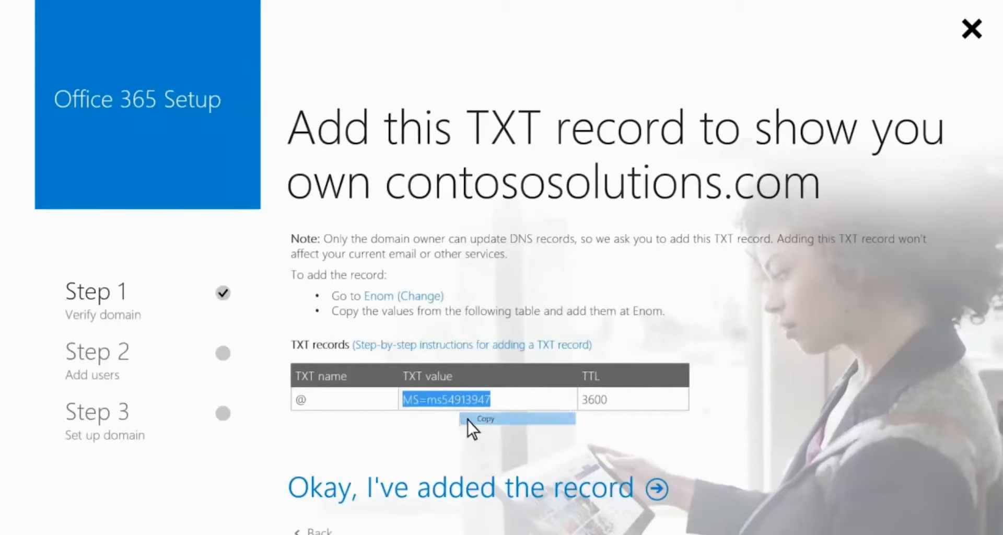
click(467, 419)
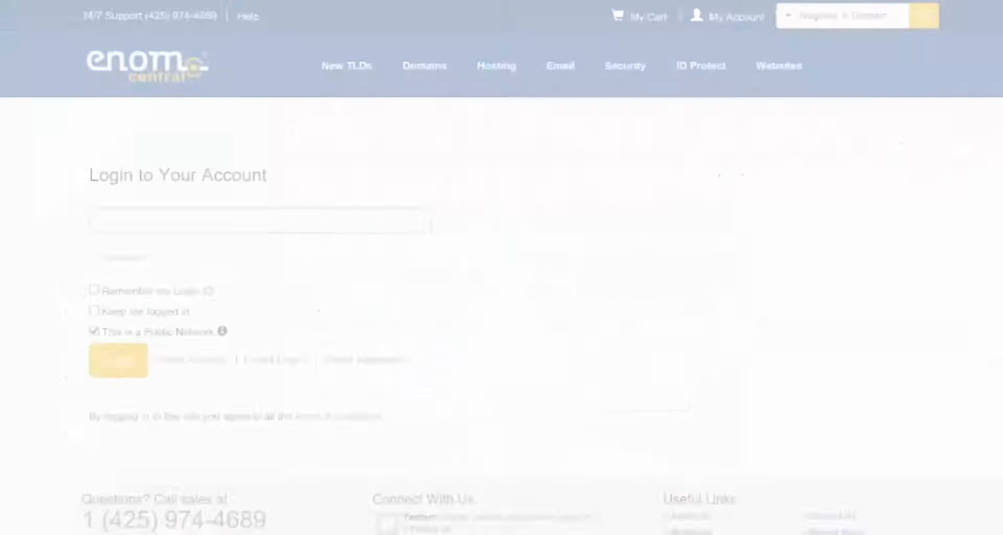
Step: Sign in to the Enom account with the account username and password
key(Tab)
text(********)
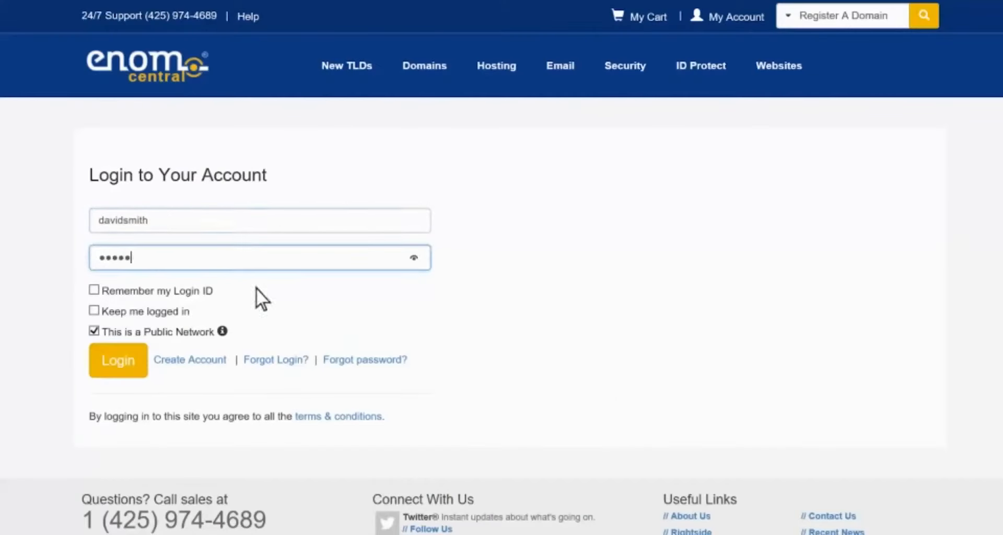
click(142, 368)
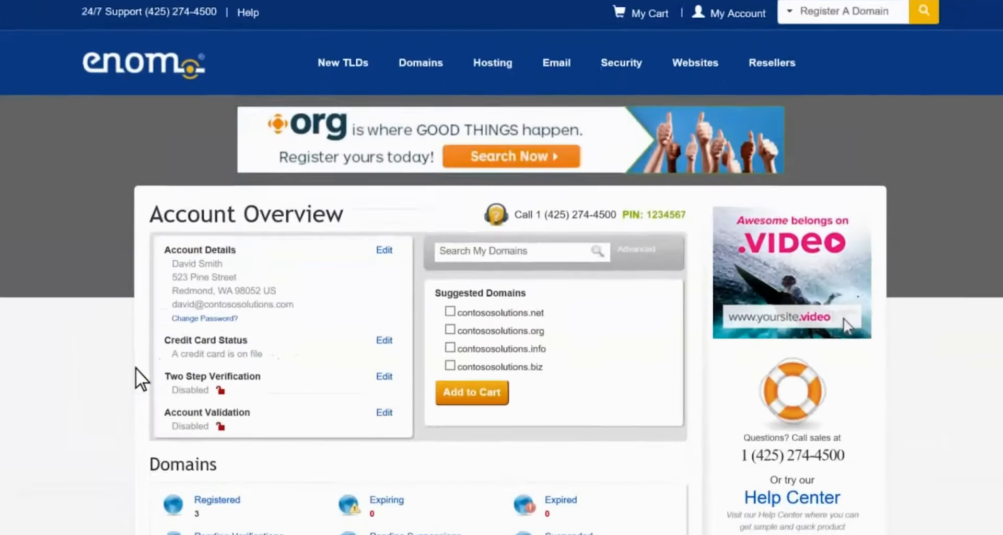
Step: Open Host Records for the registered domain contososolutions.com
scroll(136, 368, down, 4)
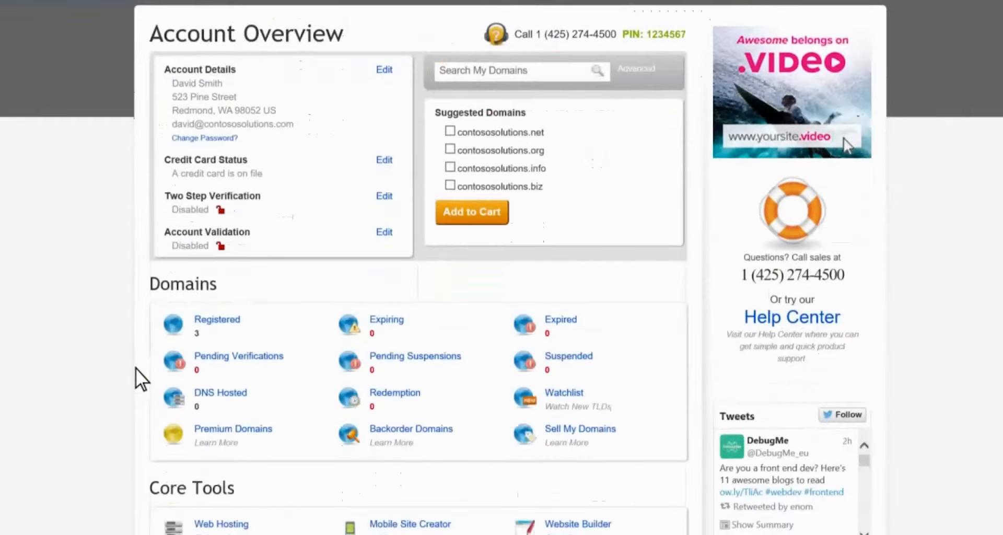
click(217, 321)
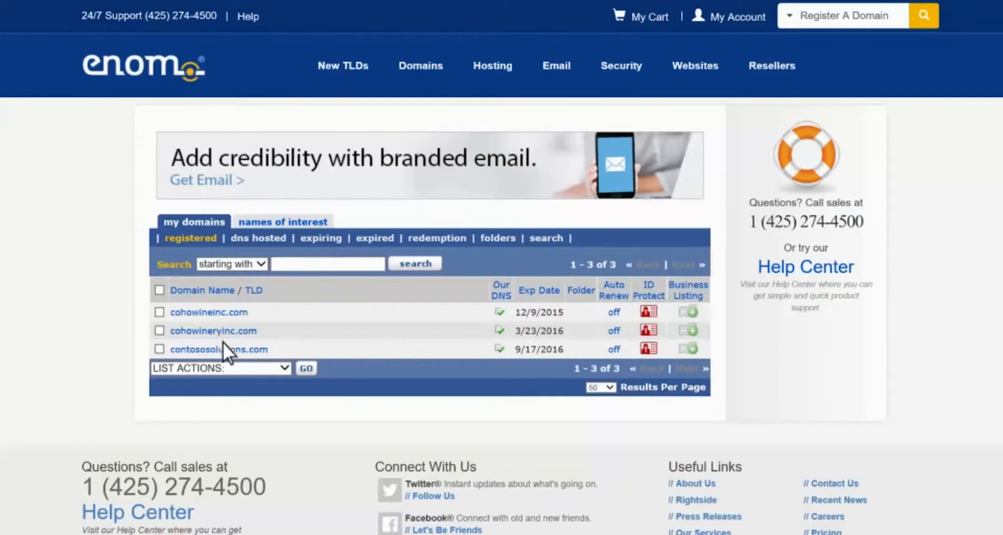
click(223, 350)
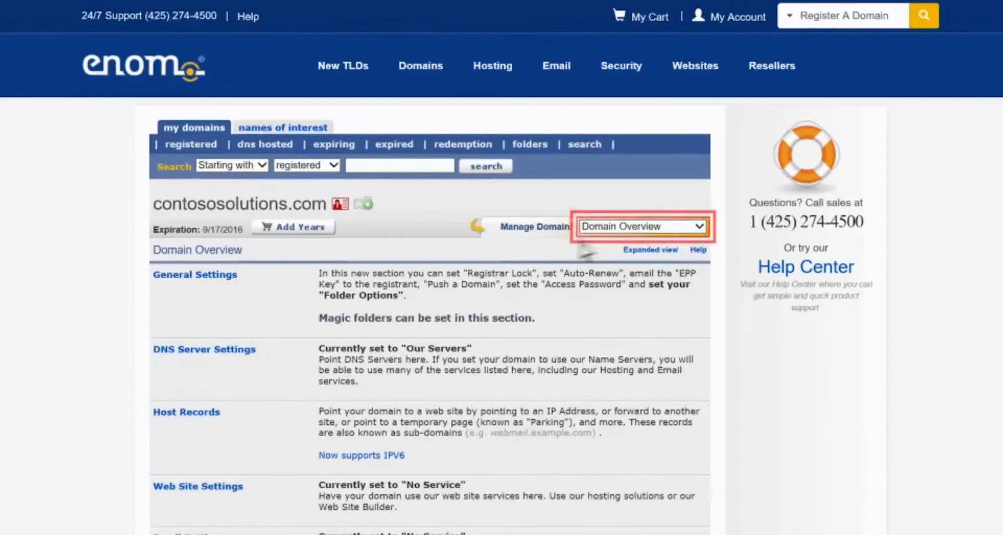
click(679, 228)
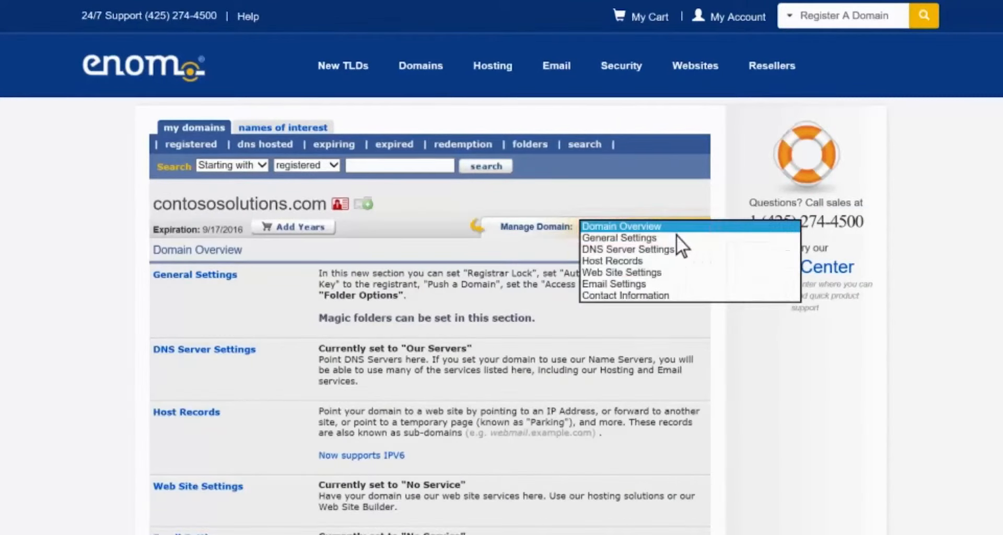
click(659, 262)
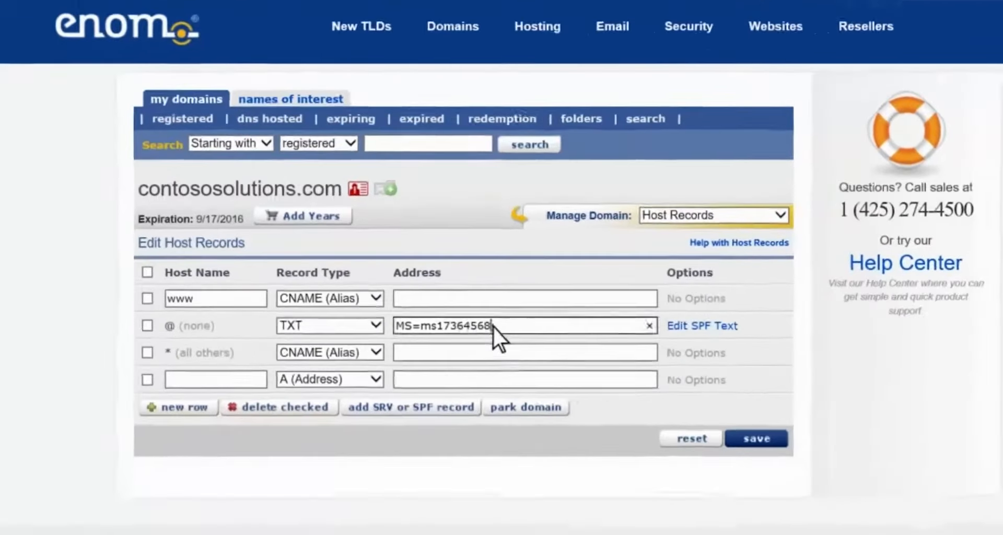
Step: Replace the @ TXT address with the pasted MS=ms54913947 and save the host records
drag(471, 324, 379, 324)
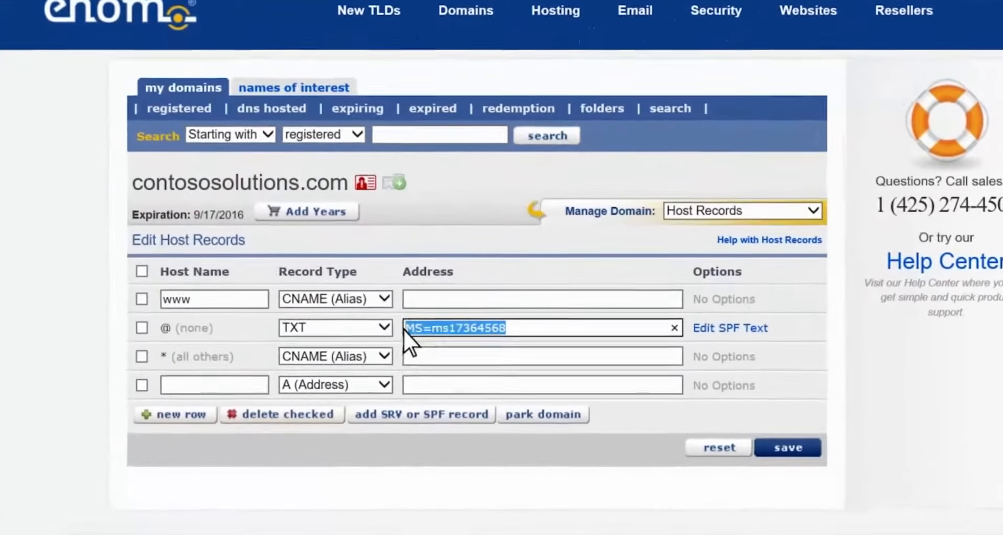
right_click(403, 330)
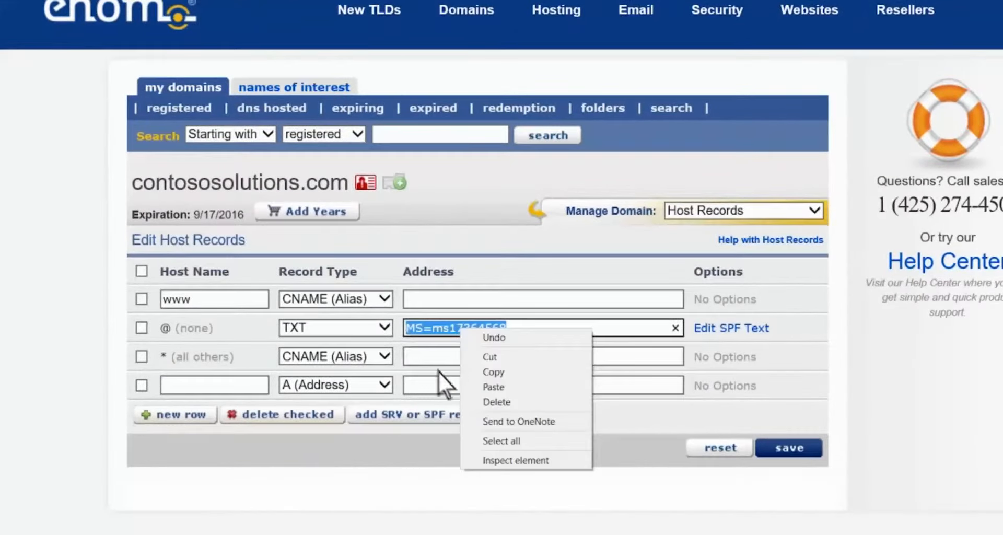
click(467, 386)
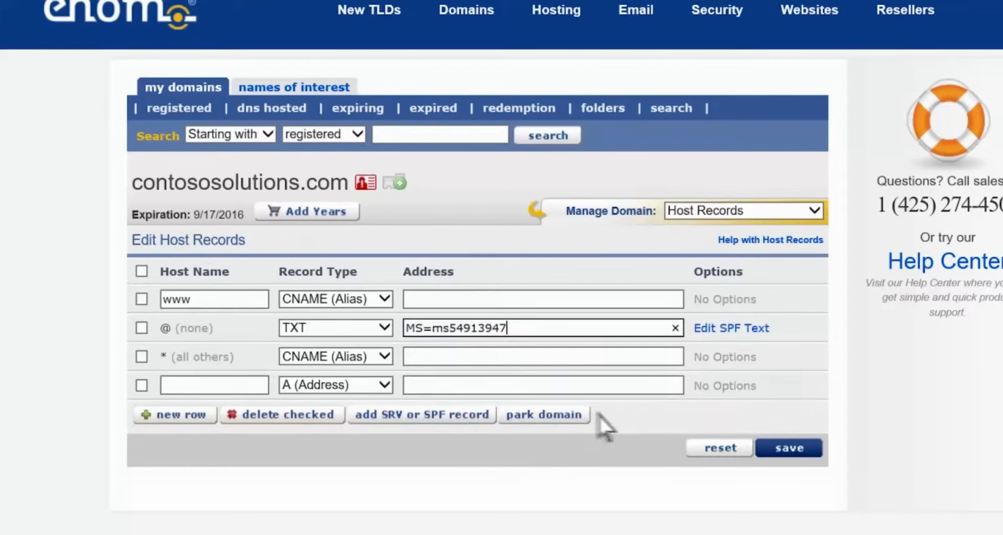
click(762, 448)
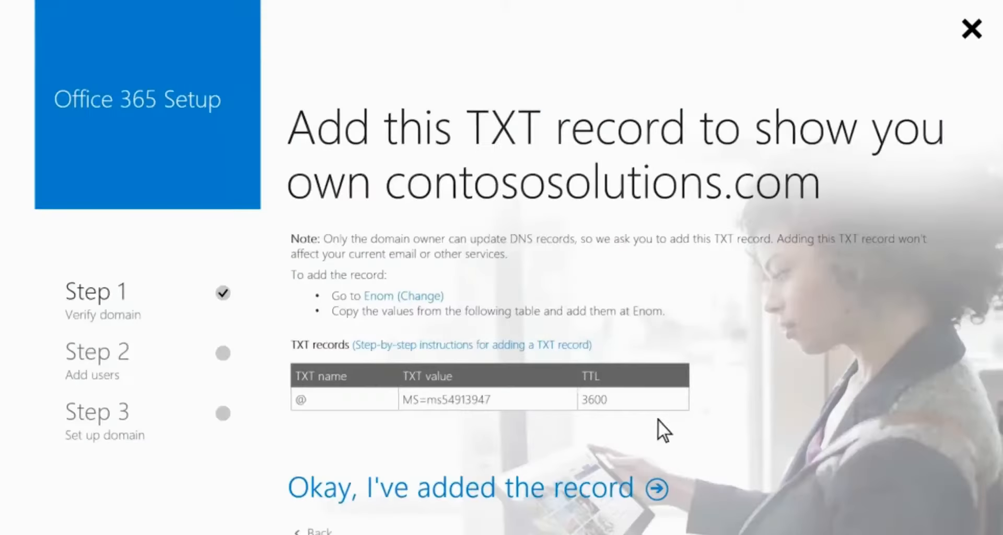
Step: Confirm the TXT record is added and update both existing users to contososolutions.com IDs
click(658, 487)
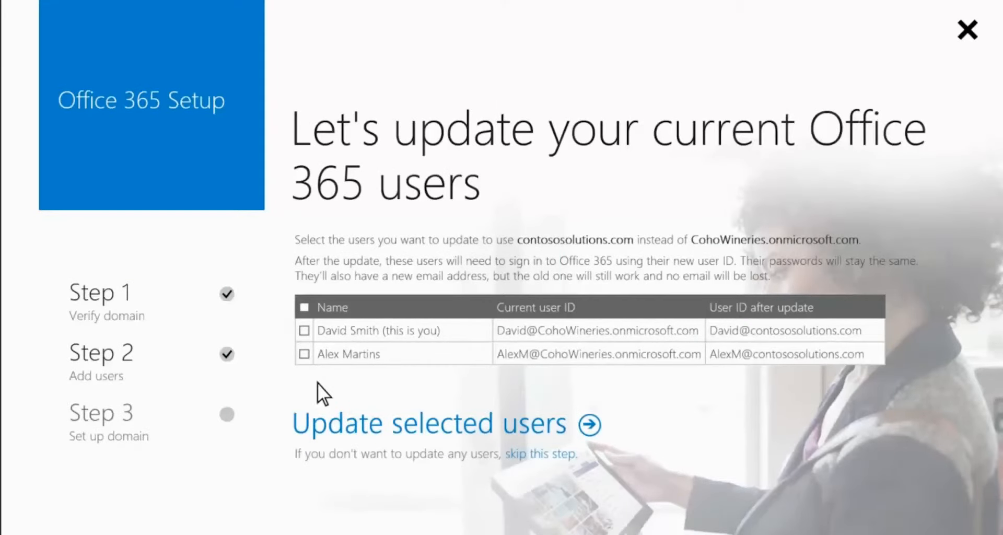
click(303, 330)
click(303, 354)
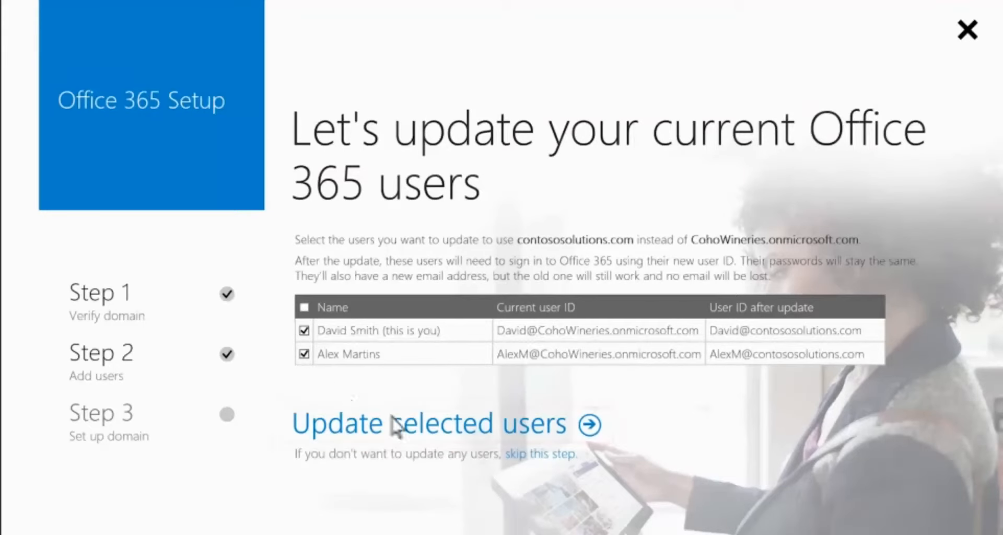
click(454, 428)
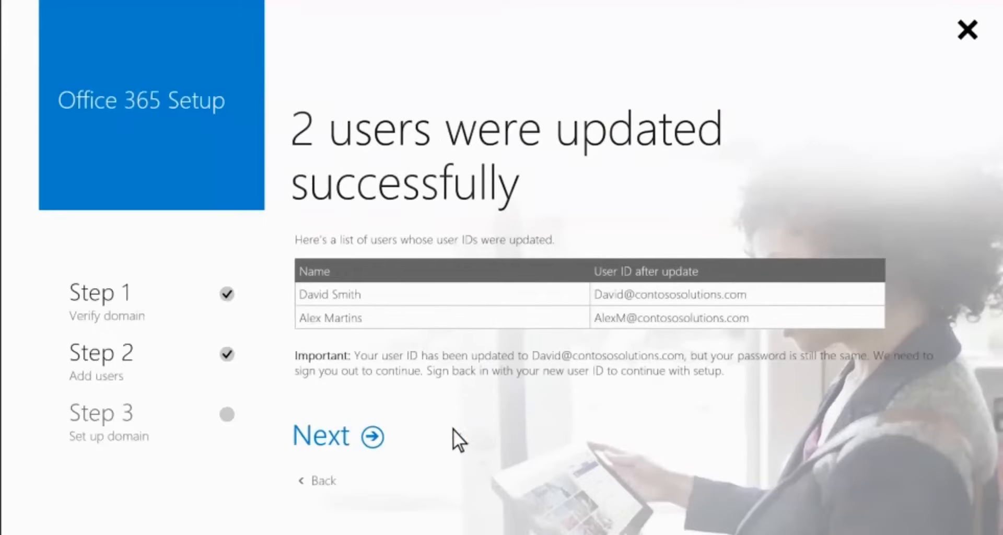
Step: Sign out and sign back in with the admin's new contososolutions.com account and password
click(370, 439)
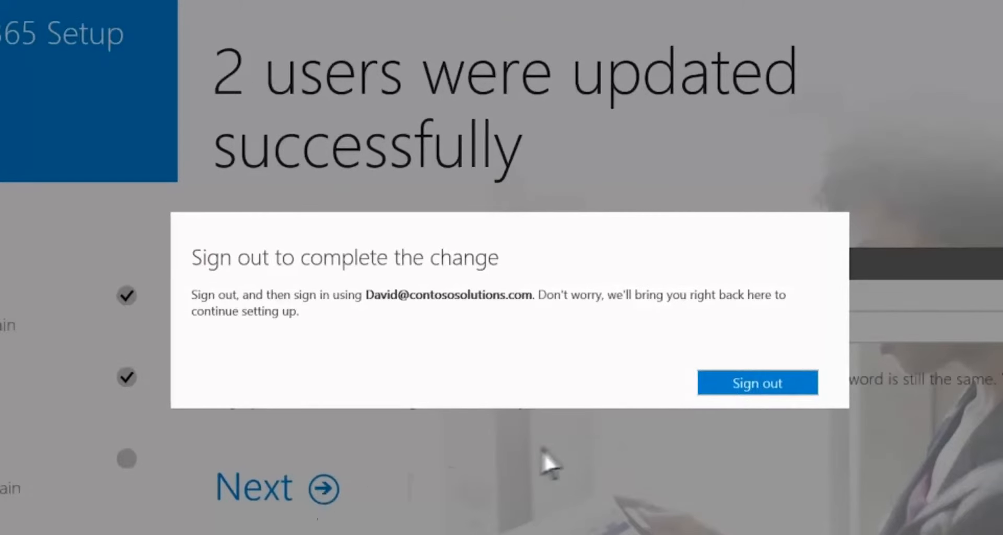
click(720, 384)
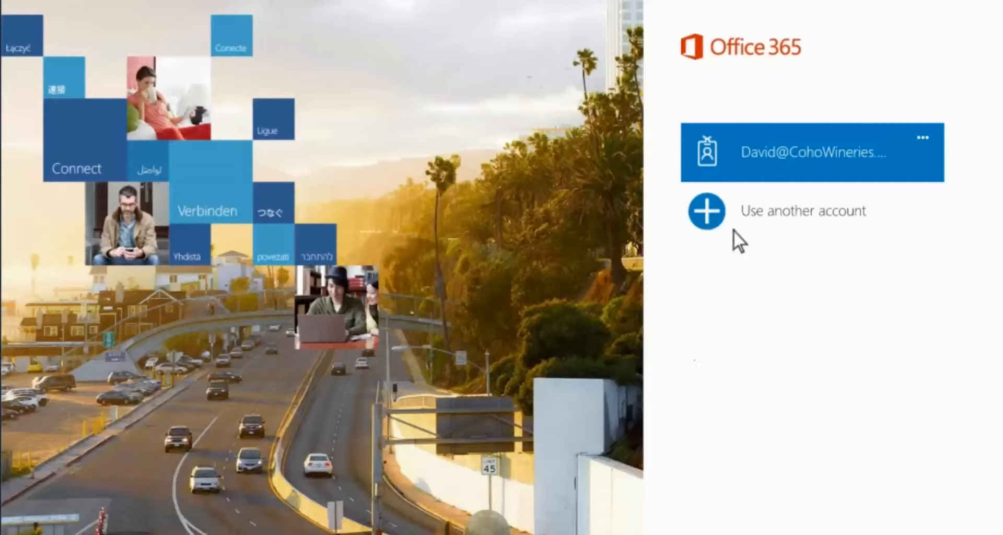
click(735, 225)
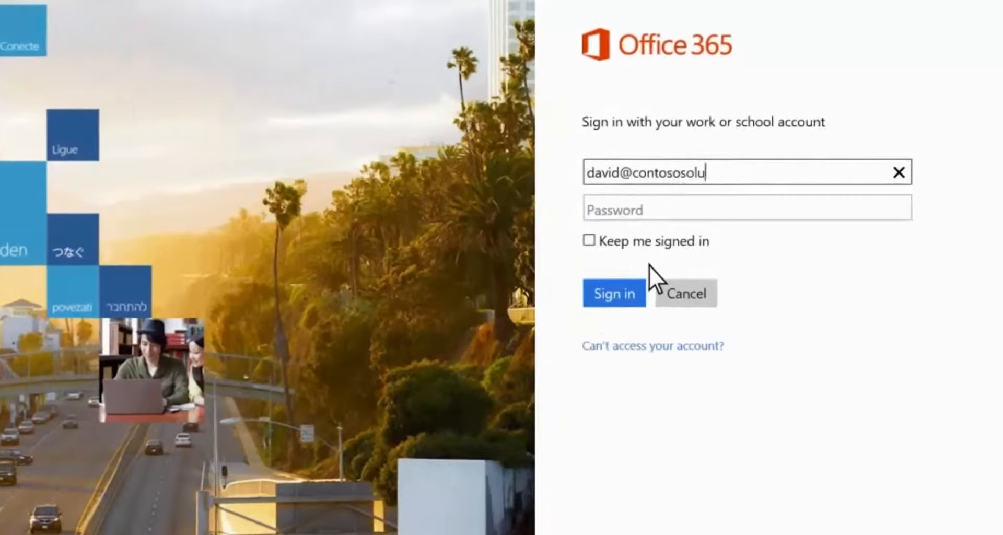
key(Tab)
text(********)
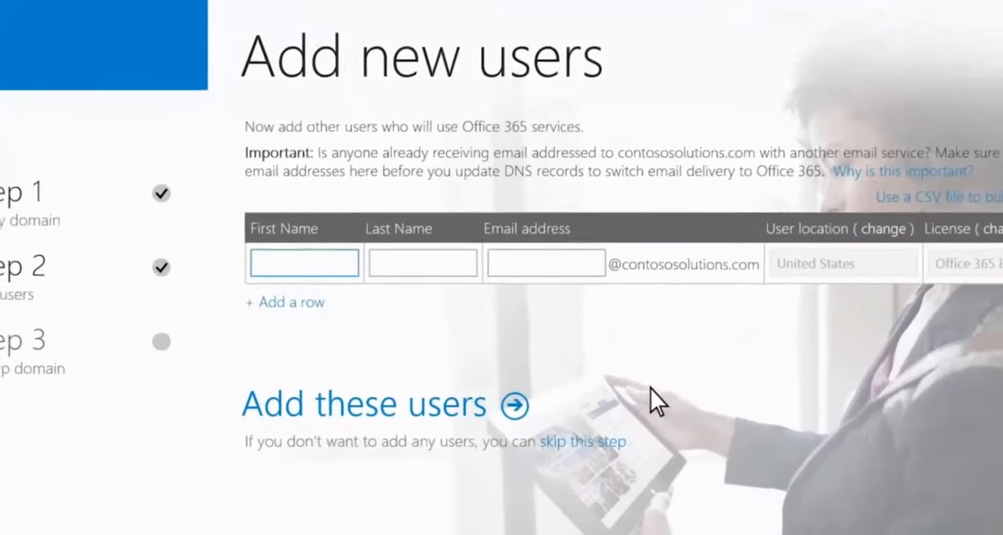
Step: Skip the Add new users step
click(588, 444)
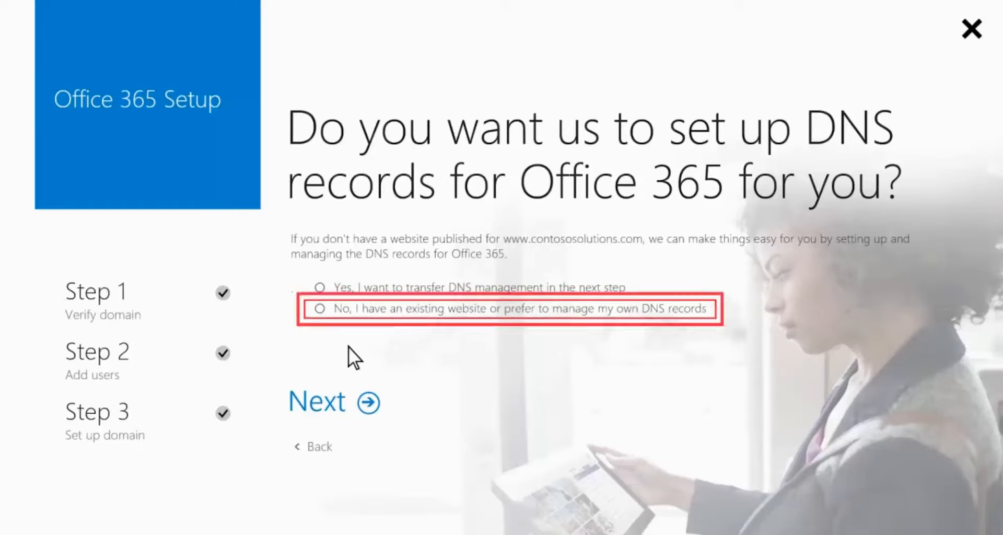
Step: Choose to manage DNS records yourself and keep all three services to list the MX and CNAME records
click(319, 308)
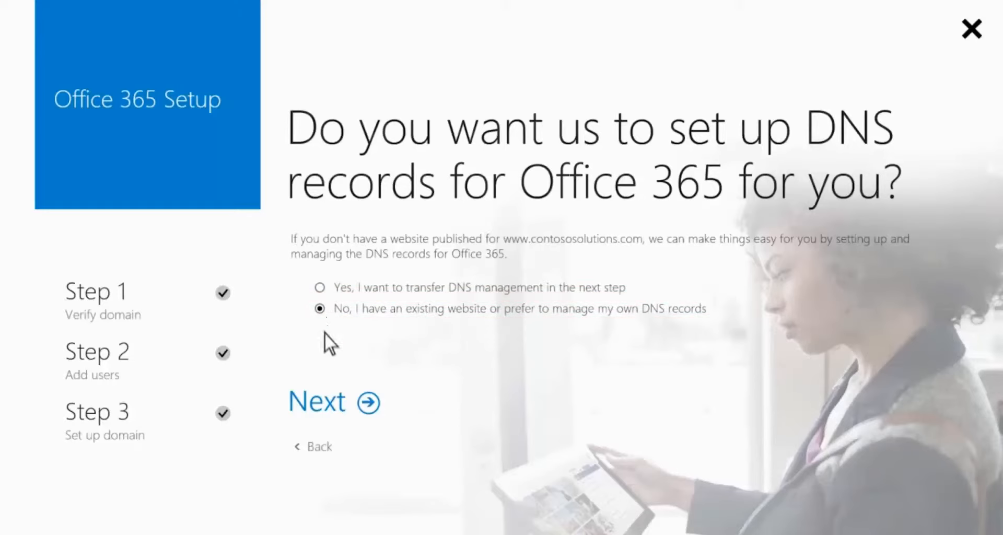
click(368, 403)
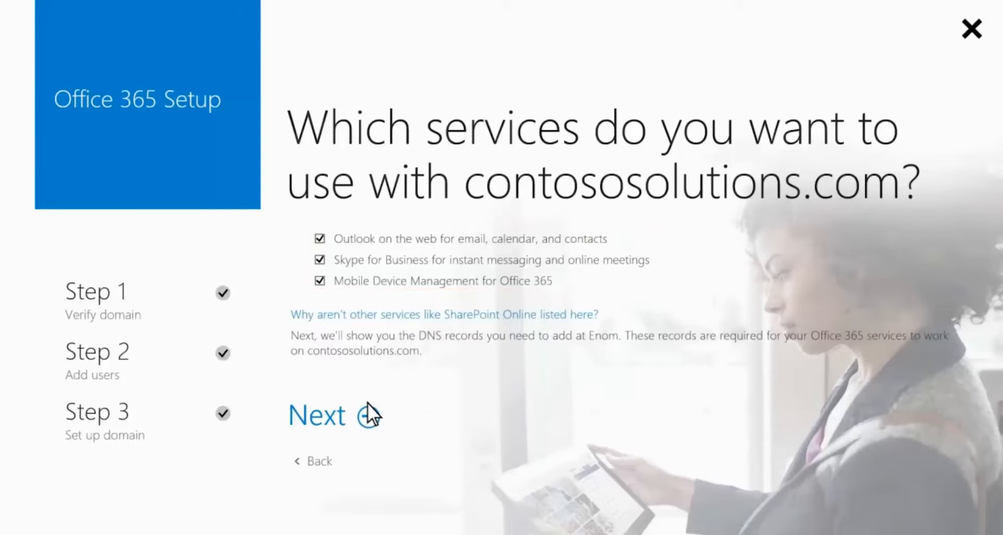
click(365, 418)
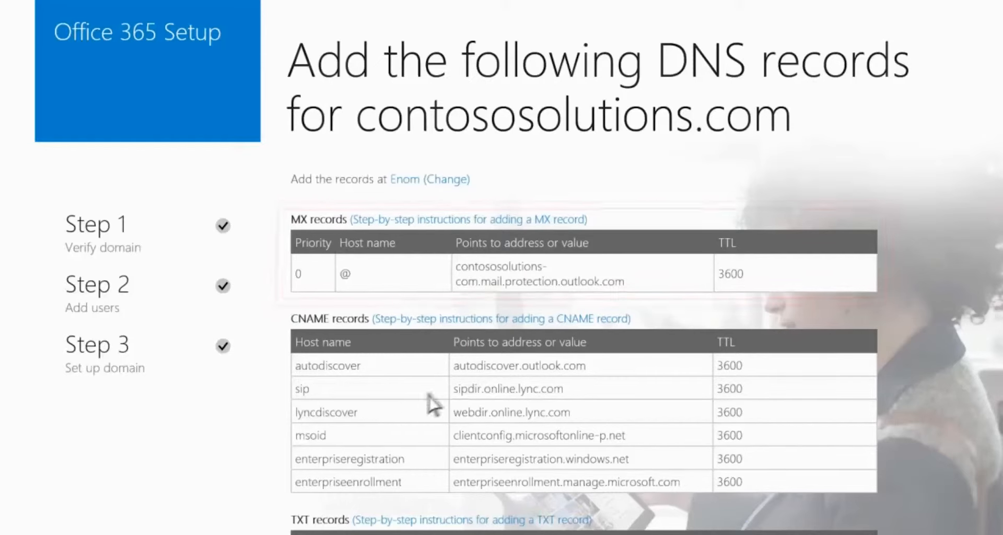
Step: Copy the MX record's 'Points to address' value from the Office 365 setup records
drag(627, 286, 453, 262)
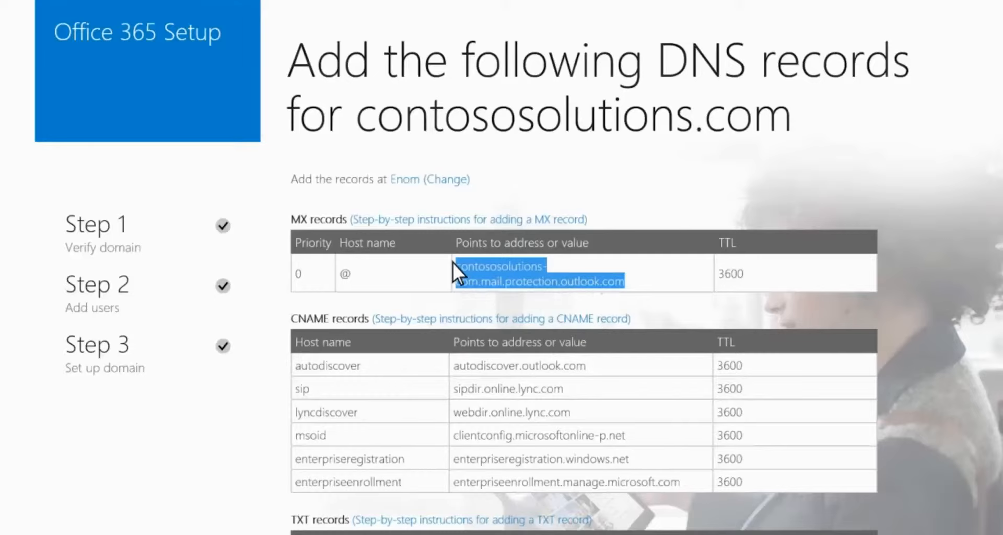
right_click(453, 262)
click(499, 286)
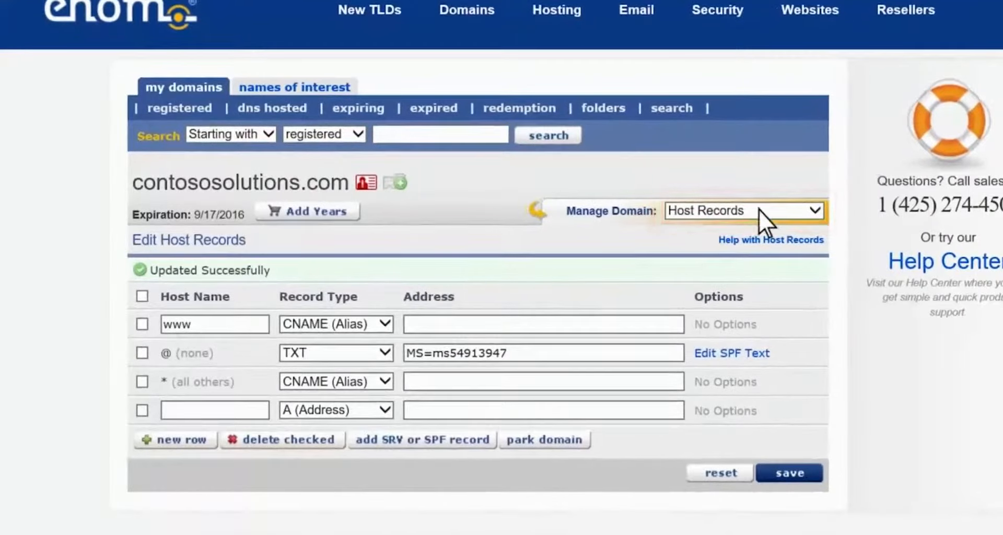
Step: Set Enom email service to User (MX) with @ address contososolutions-com.mail.protection.outlook.com and save
click(758, 210)
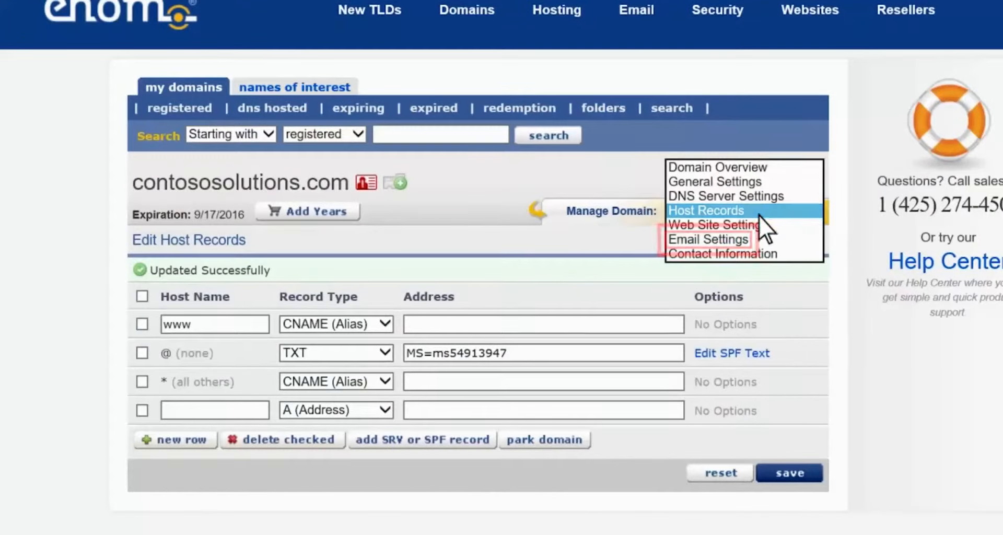
click(754, 242)
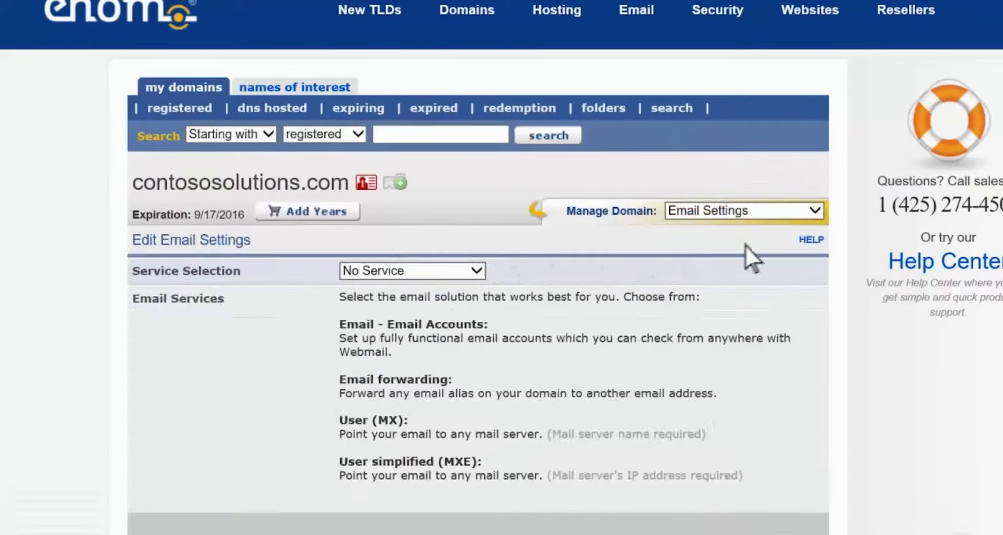
click(461, 271)
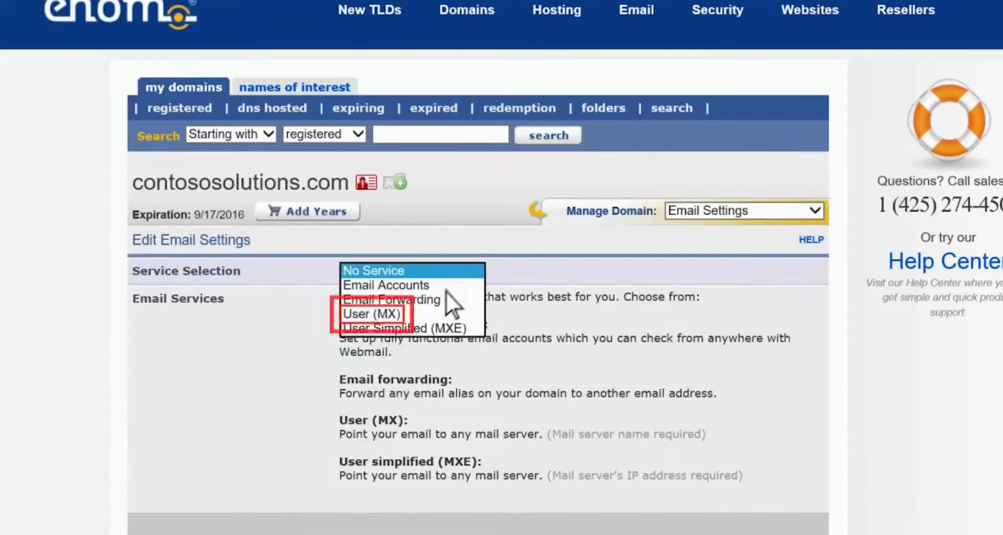
click(414, 313)
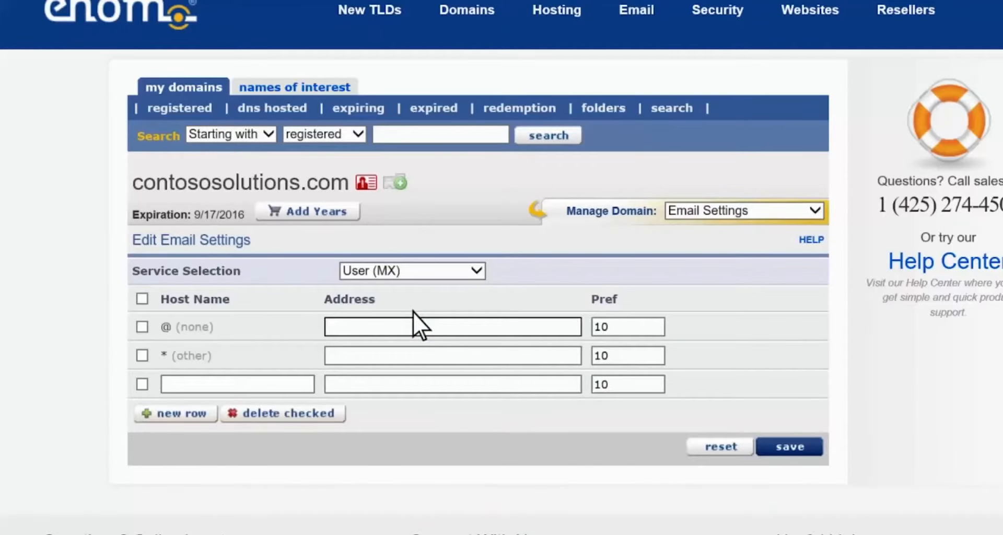
right_click(371, 329)
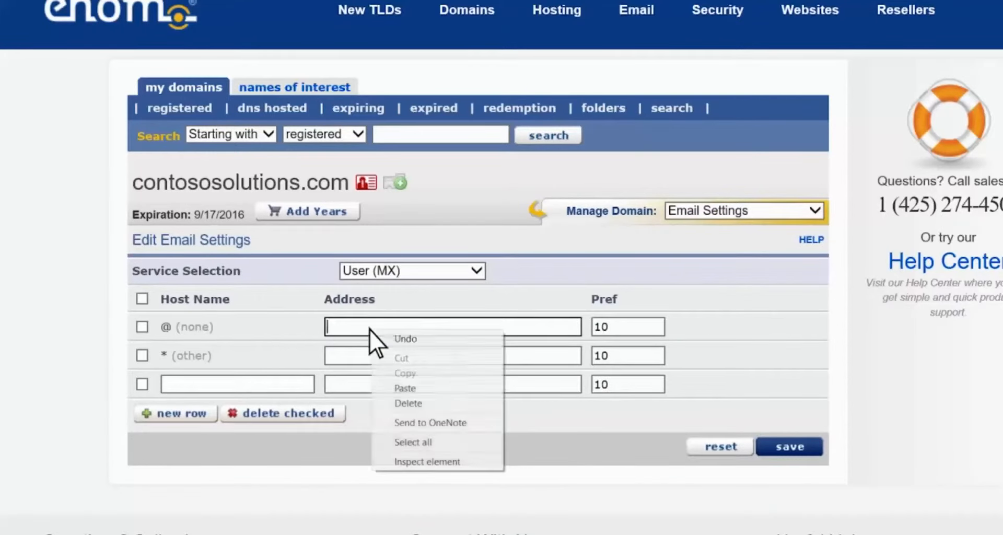
click(384, 388)
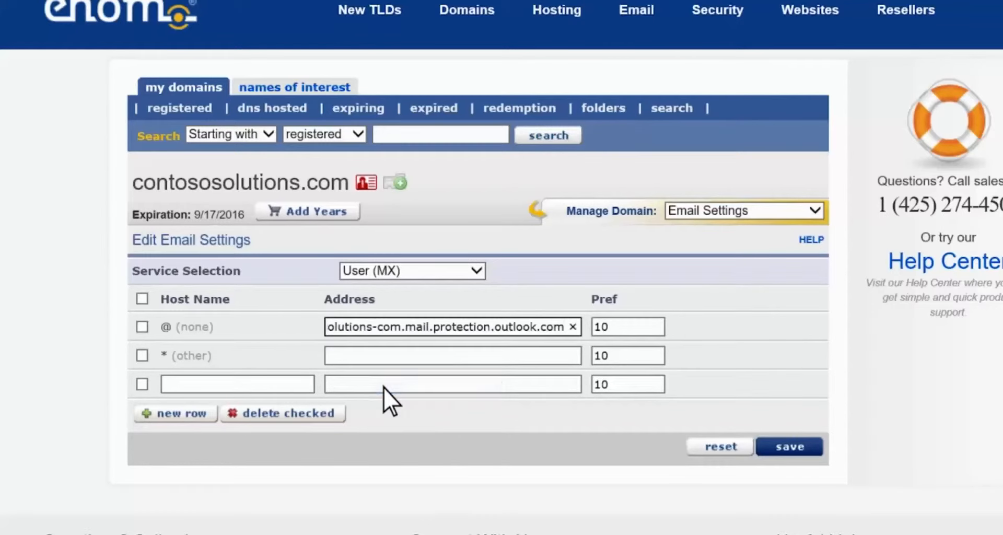
click(766, 449)
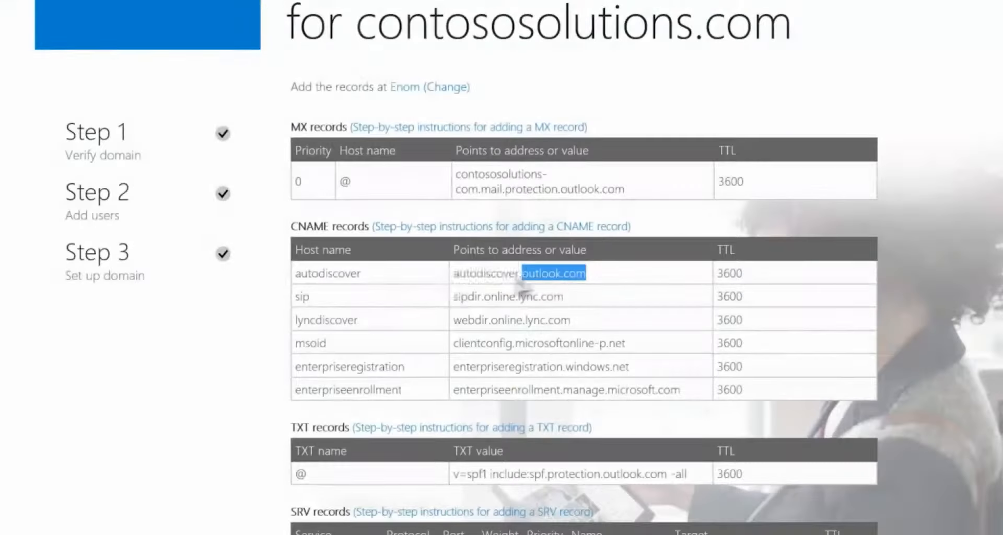
drag(522, 274, 453, 276)
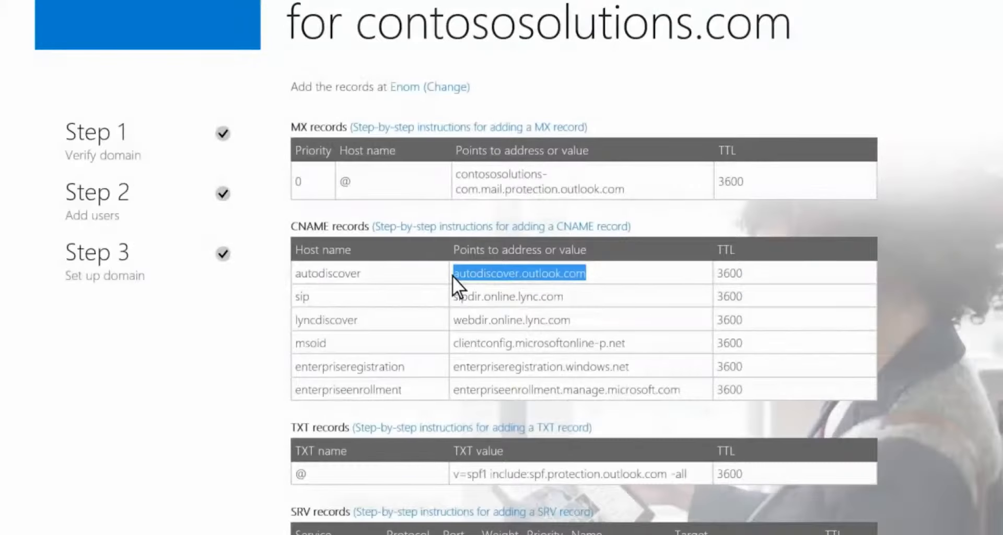
Step: Paste autodiscover.outlook.com as the address of the third Enom CNAME host record
right_click(507, 276)
click(518, 296)
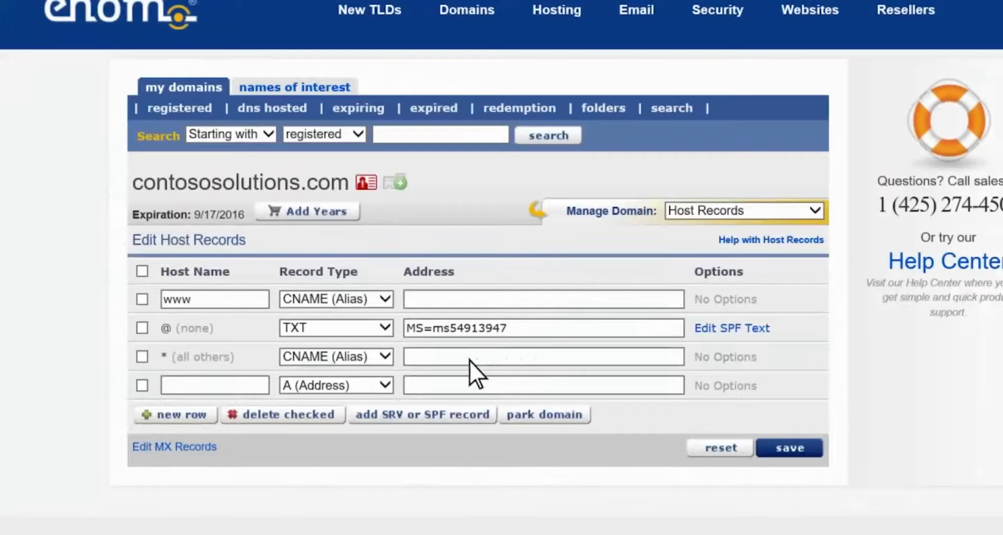
right_click(469, 360)
click(505, 419)
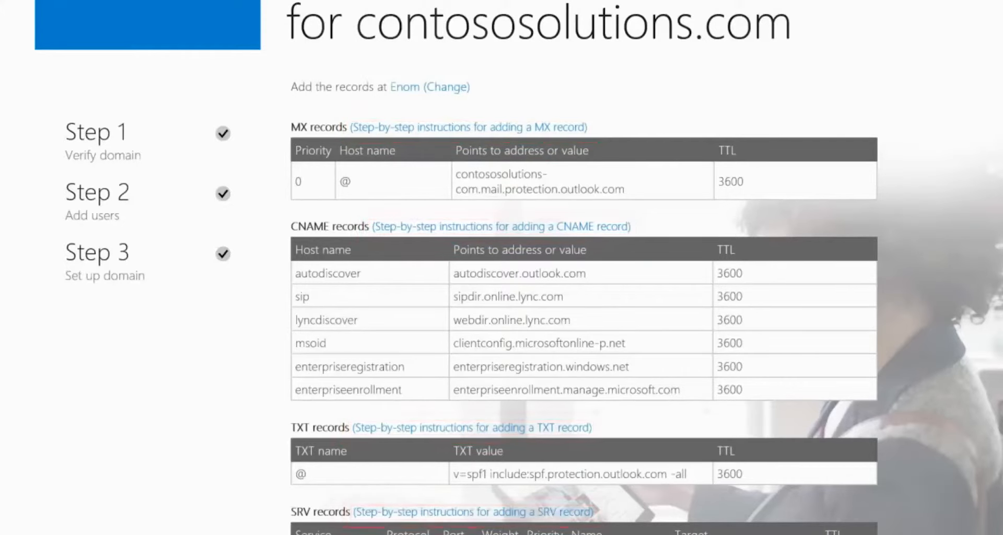
Step: Confirm in Office 365 Setup that the DNS records have been added
scroll(715, 439, down, 3)
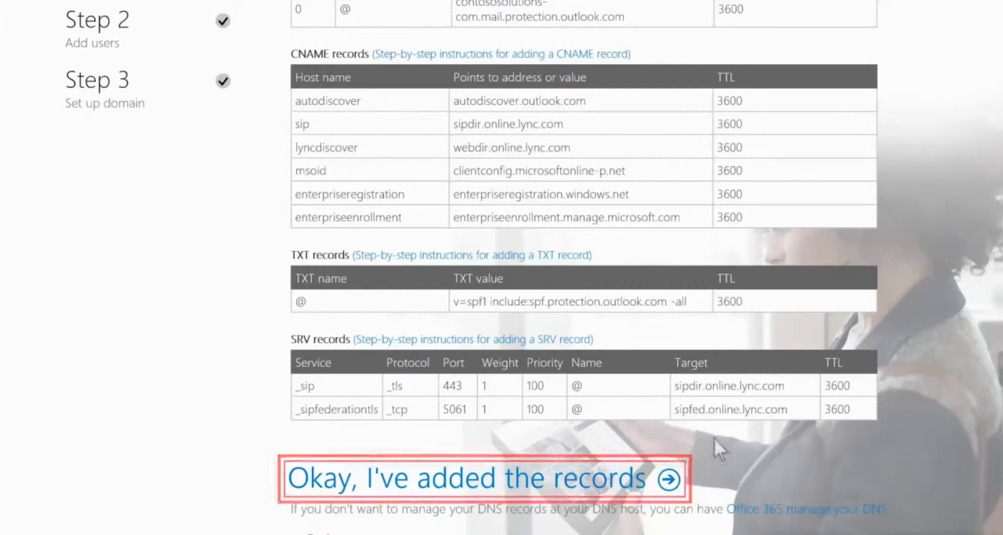
click(670, 478)
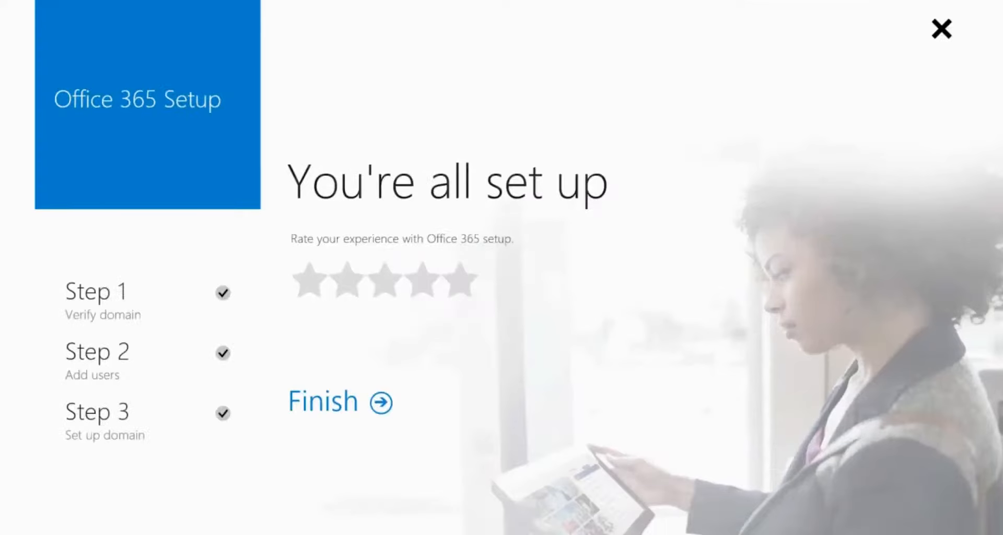